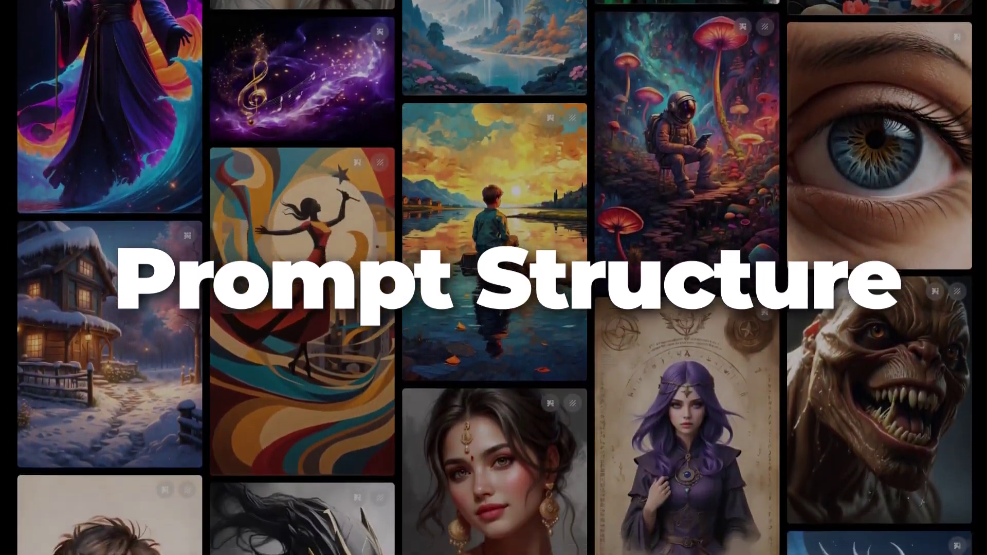
# Write the prompt 'A realistic oil painting of a grumpy old man'.
pyautogui.write('A grumpy old man')
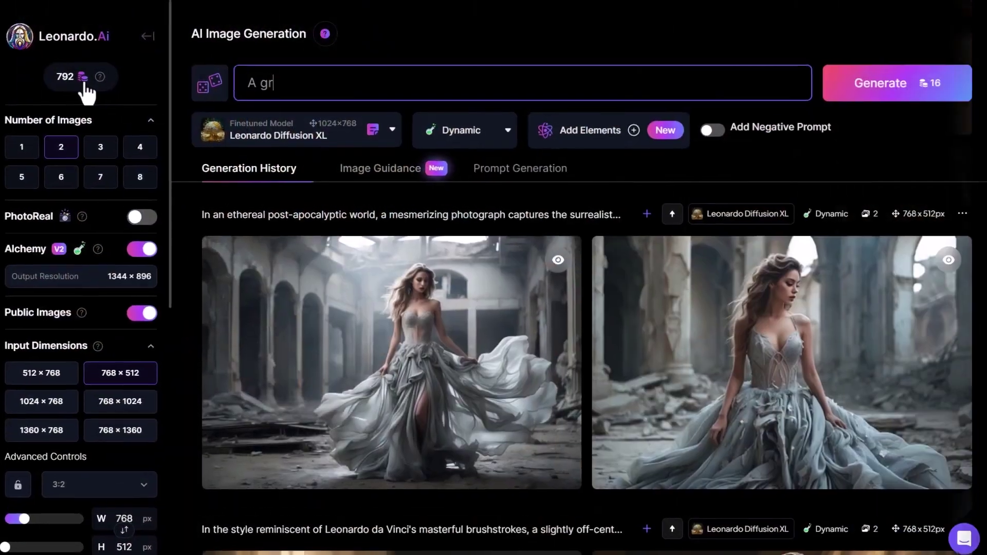
pyautogui.click(249, 81)
pyautogui.write('An Oil painting of a')
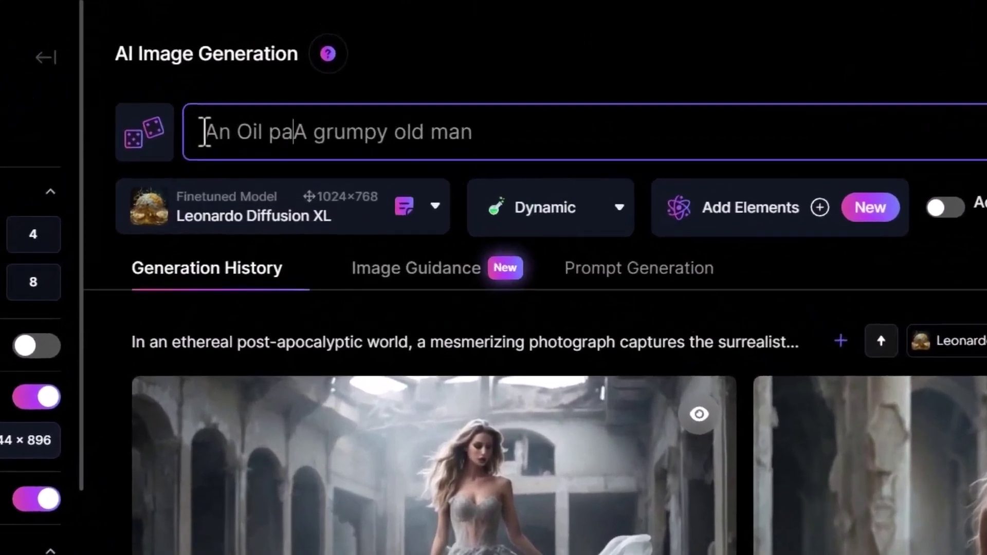
pyautogui.press('Delete')
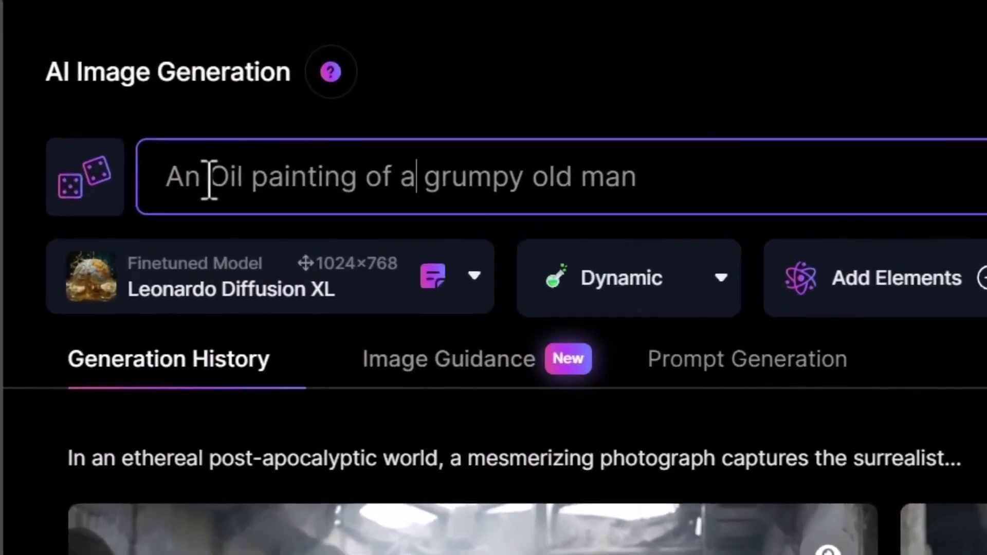
pyautogui.click(210, 180)
pyautogui.press('BackSpace')
pyautogui.write('realistic')
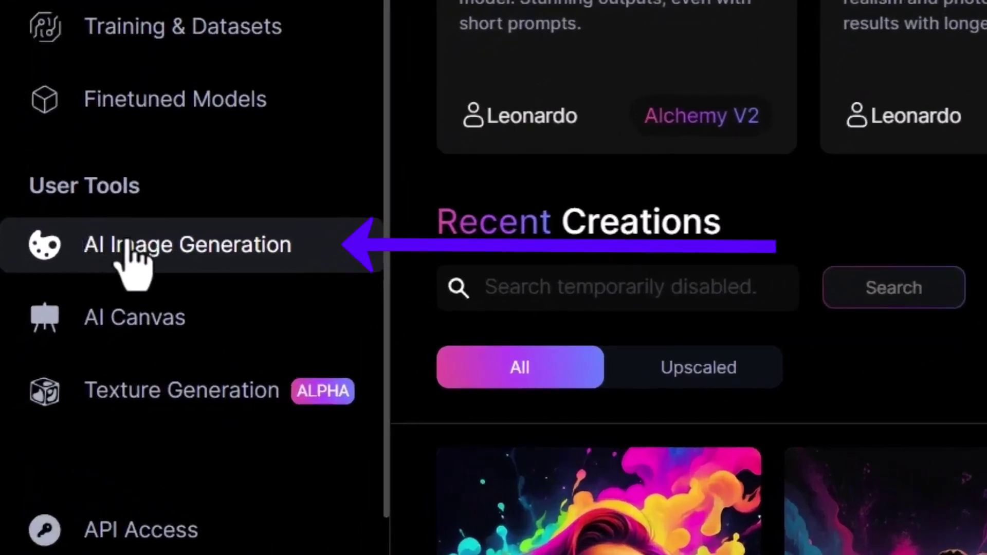
# Open the AI Image Generation page from the User Tools sidebar.
pyautogui.click(186, 265)
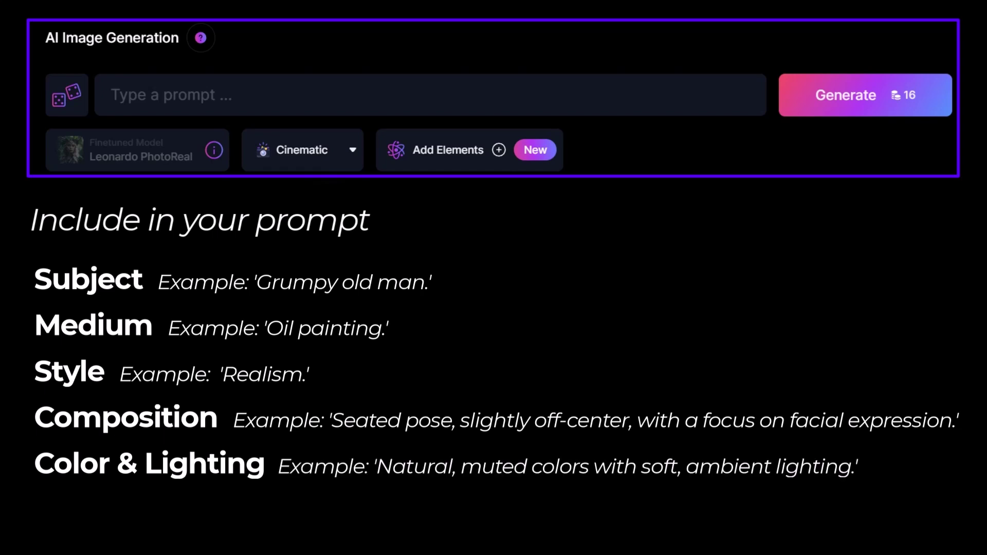
# Paste the grumpy seated man oil-painting prompt with muted colors and soft ambient lighting.
pyautogui.click(139, 94)
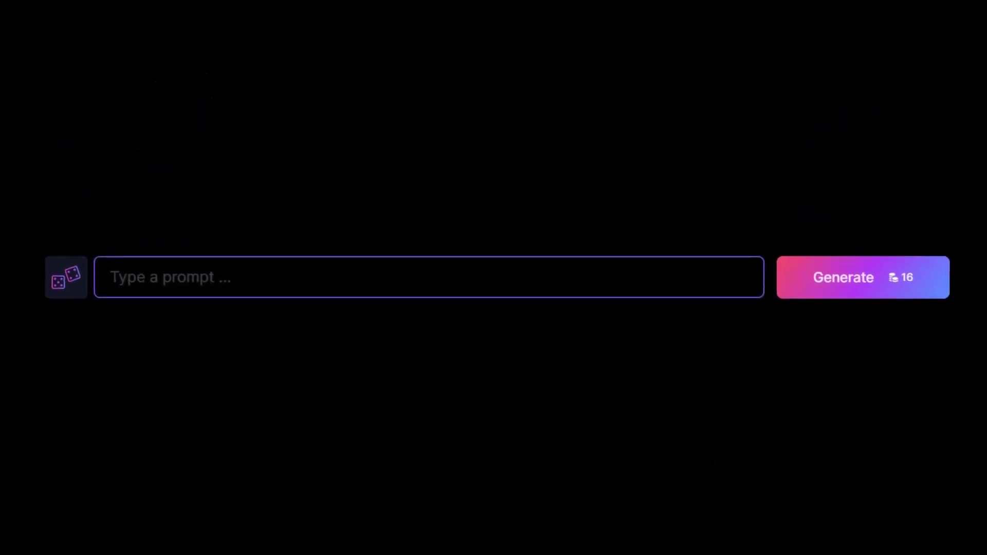
pyautogui.write('Realistic oil painting of a grumpy man in a seated pose, slightly off-center, focusing on facial expressions, with natural, muted colors and soft, ambient lighting')
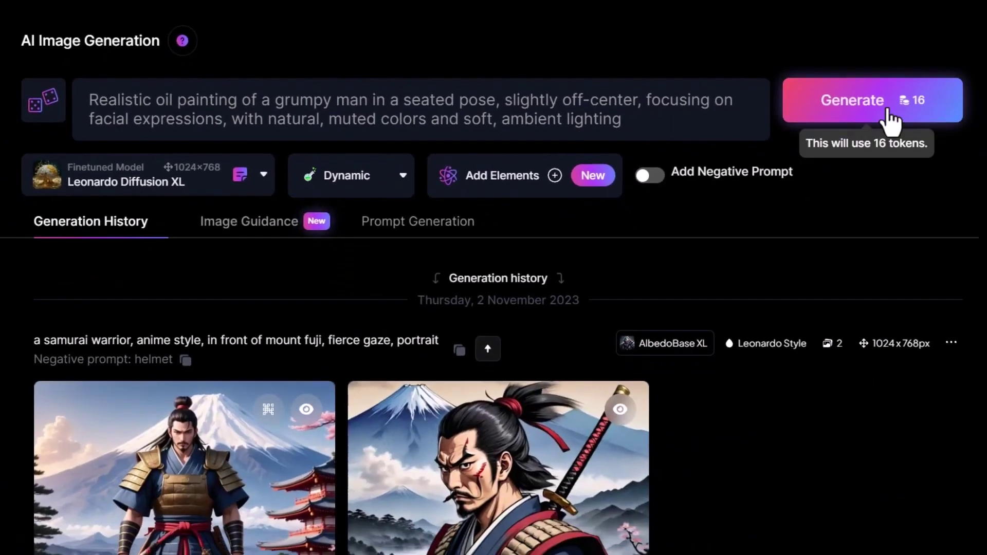
# Generate two oil portraits and view them full-screen, switching between the two.
pyautogui.click(977, 234)
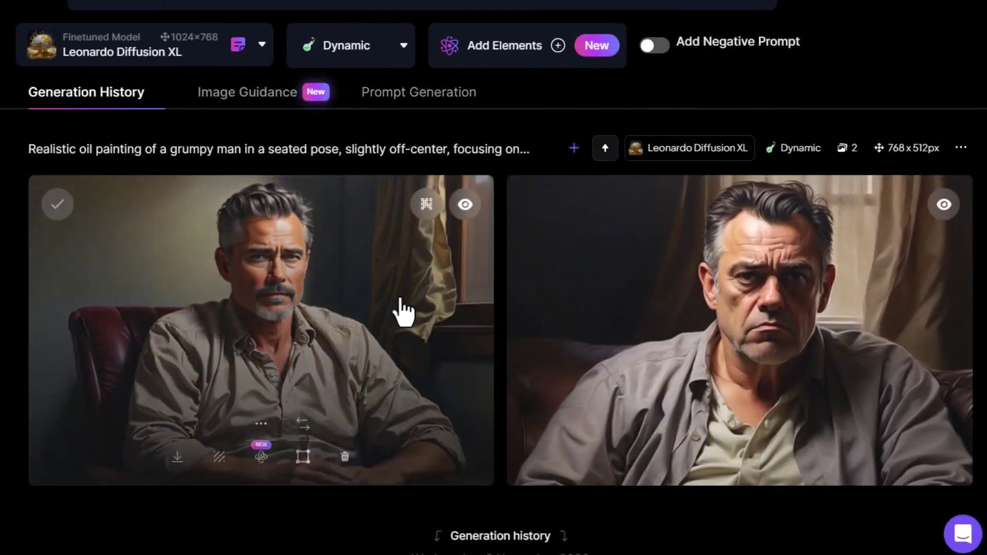
pyautogui.click(403, 308)
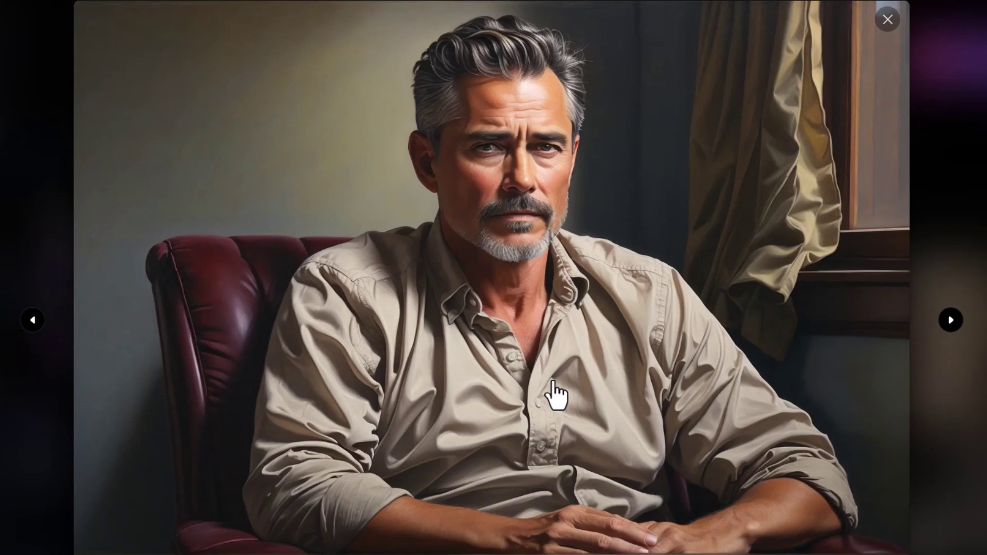
pyautogui.press('Left')
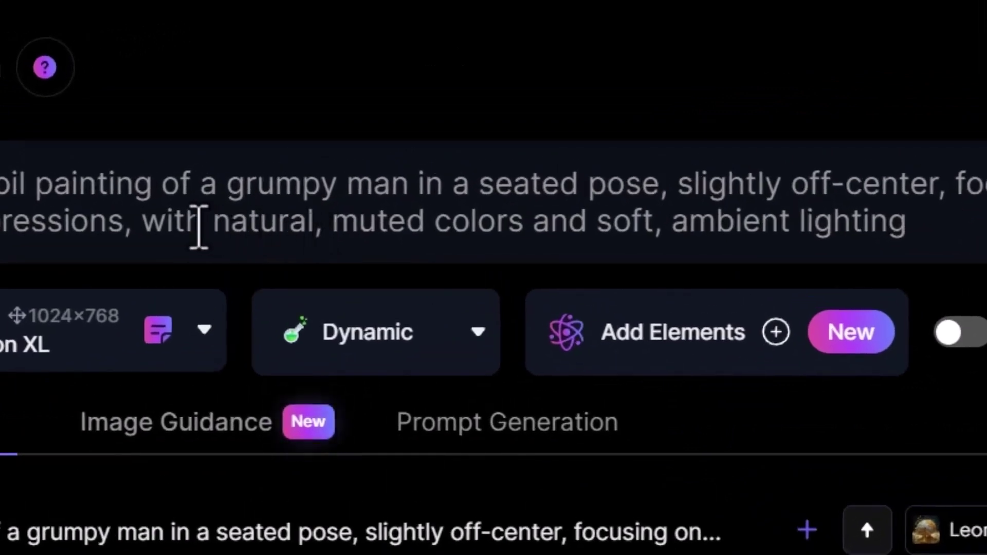
# Replace 'natural, muted colors' with 'vibrant colors' and generate new portraits.
pyautogui.moveTo(211, 227); pyautogui.dragTo(520, 238)
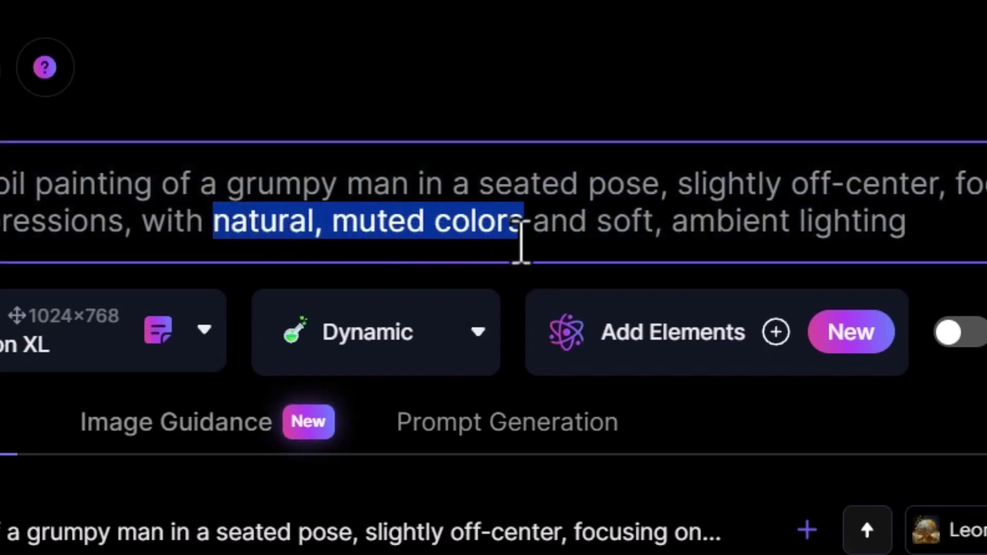
pyautogui.write('vibrant colors')
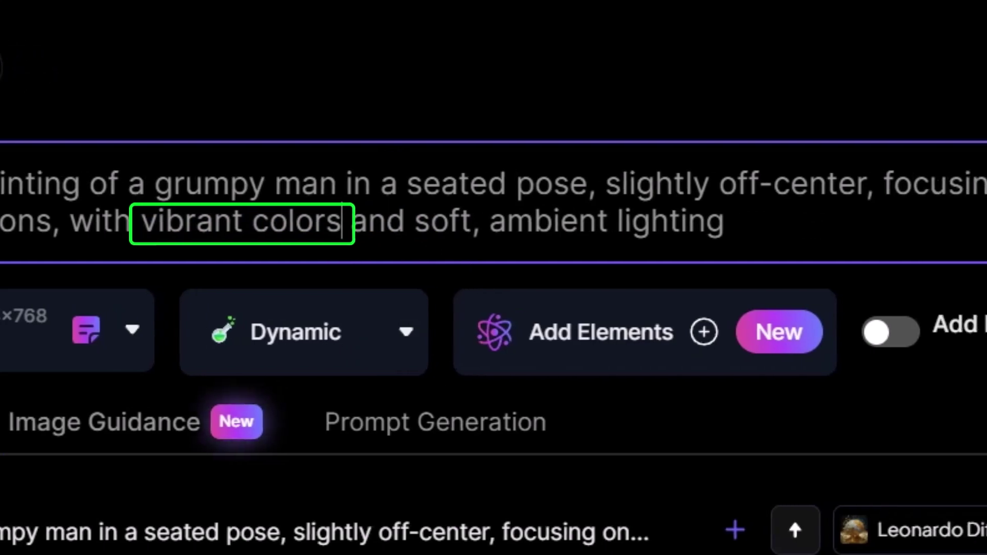
pyautogui.click(768, 196)
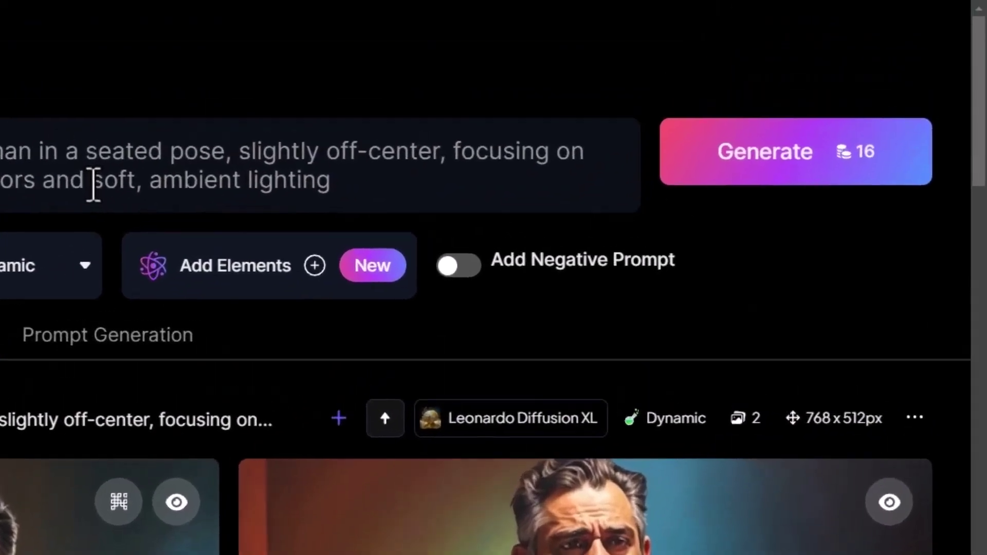
# Swap 'soft, ambient lighting' for 'neon lighting', generate, then highlight 'Leonardo da Vinci'.
pyautogui.moveTo(93, 184); pyautogui.dragTo(366, 165)
pyautogui.write('neon lighting')
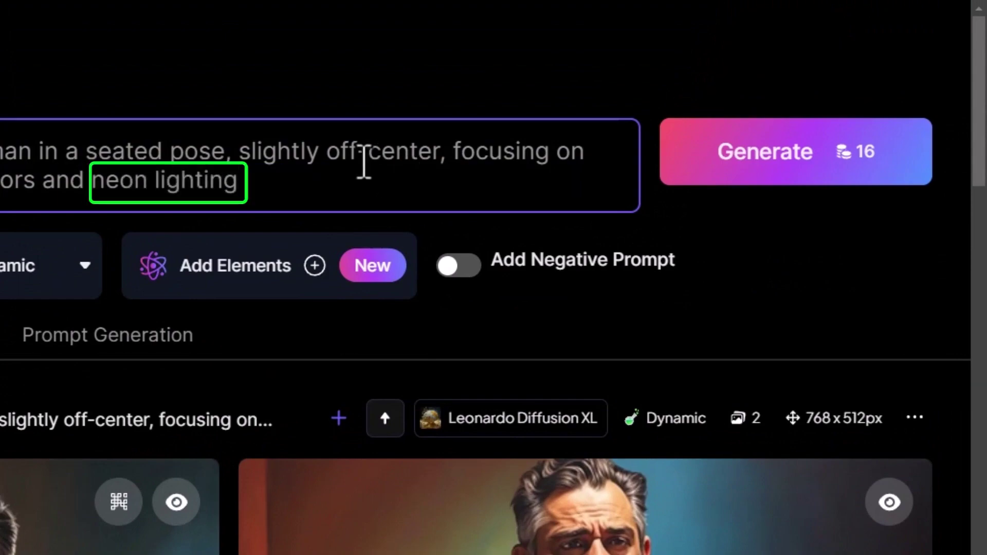
pyautogui.click(749, 168)
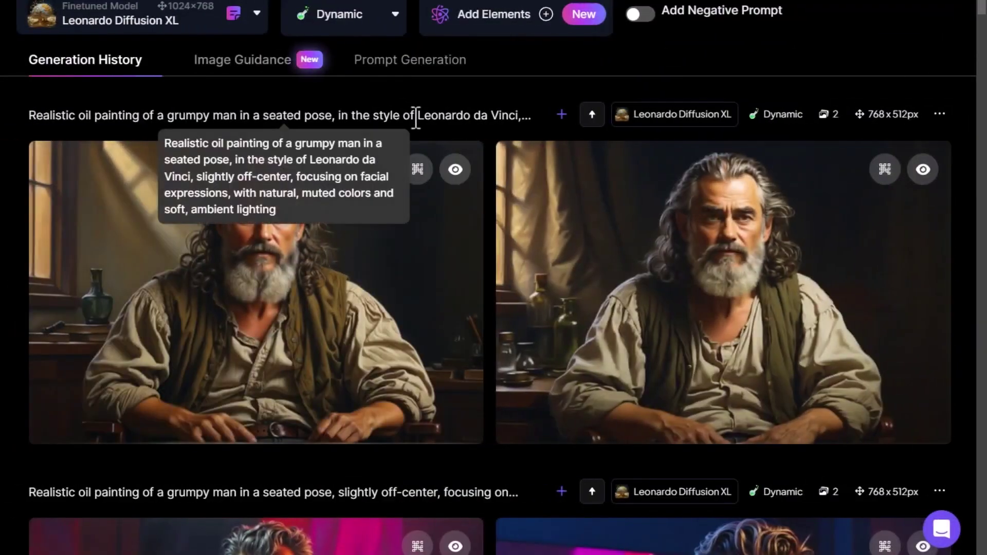
pyautogui.moveTo(518, 117); pyautogui.dragTo(526, 92)
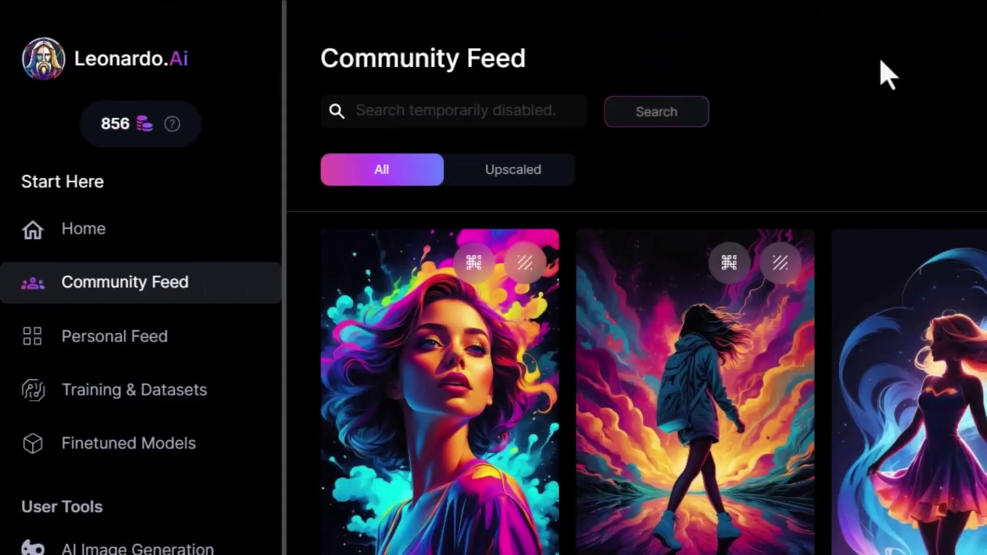
# Browse the Community Feed and inspect the Bosch-style image's prompt, noting 'surrealism' and 'Glowing'.
pyautogui.scroll(-6, 856, 185)
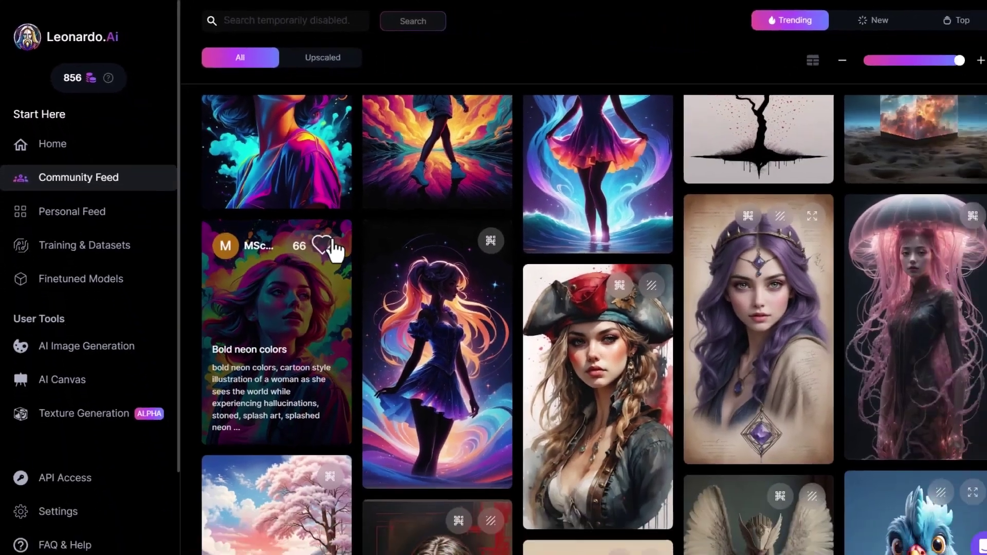
pyautogui.scroll(-2, 535, 401)
pyautogui.scroll(5, 687, 378)
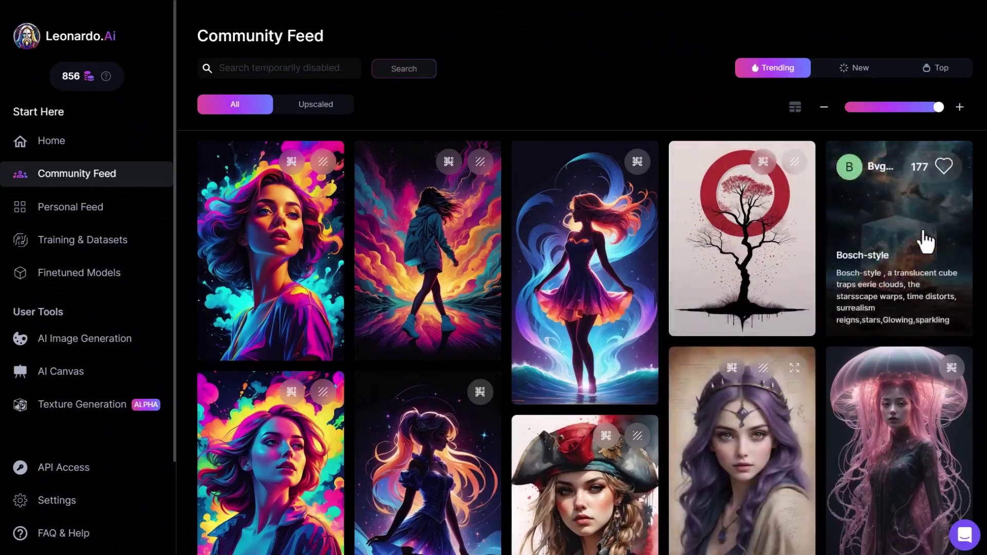
pyautogui.click(926, 242)
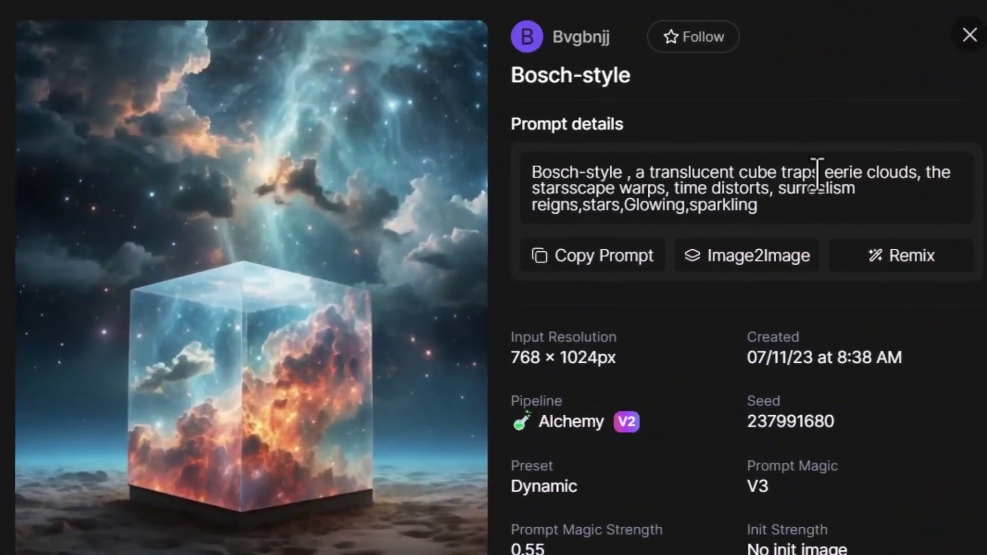
pyautogui.moveTo(780, 195); pyautogui.dragTo(851, 193)
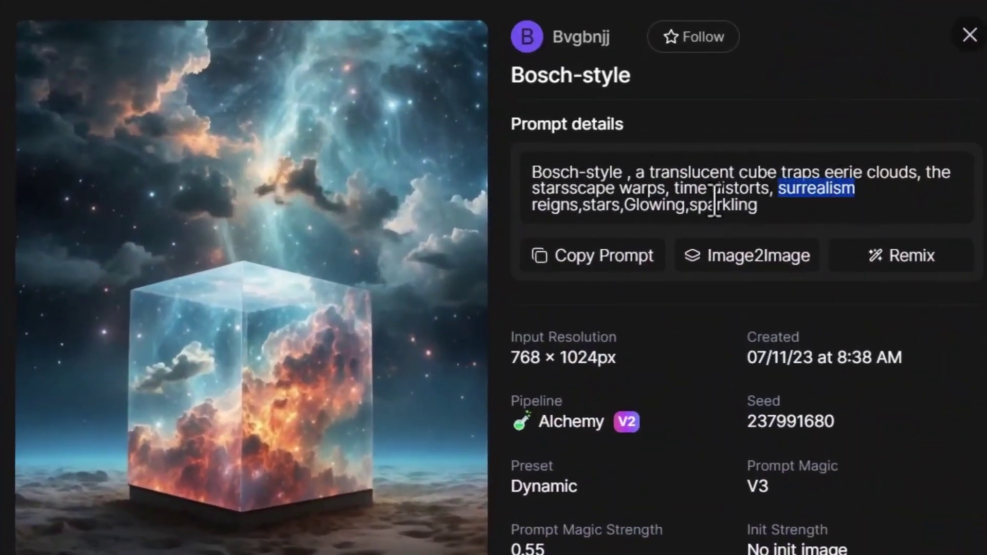
pyautogui.moveTo(624, 206); pyautogui.dragTo(677, 211)
pyautogui.click(624, 211)
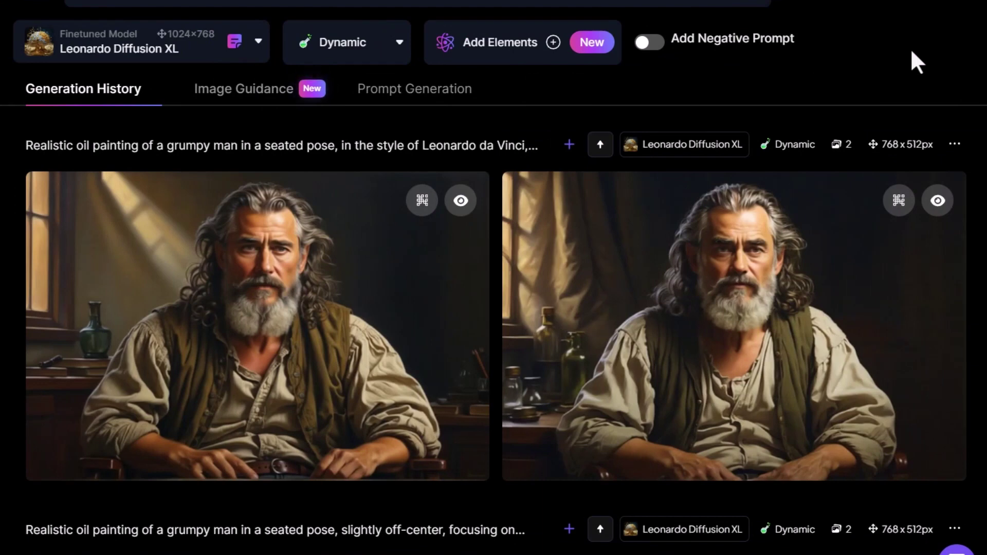
pyautogui.moveTo(771, 282)
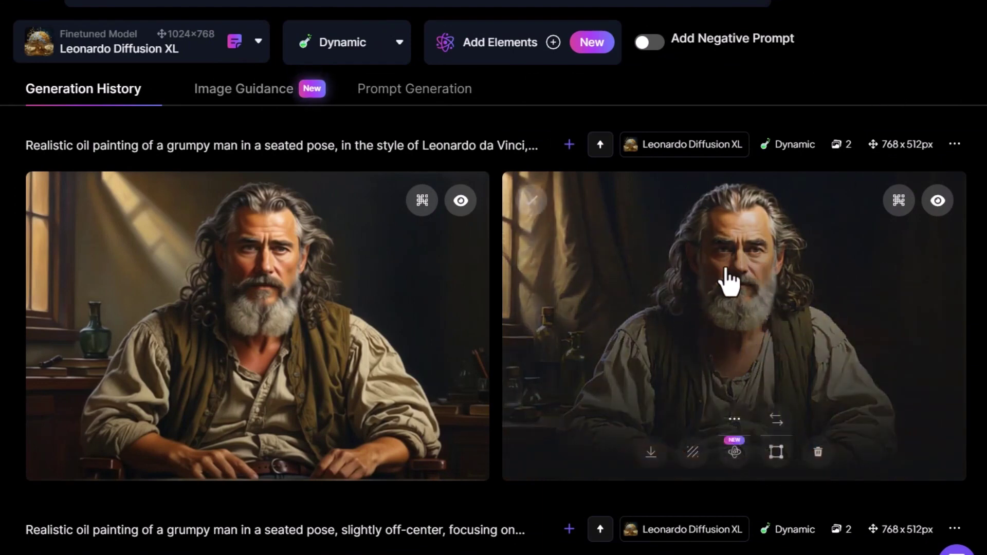
pyautogui.click(648, 42)
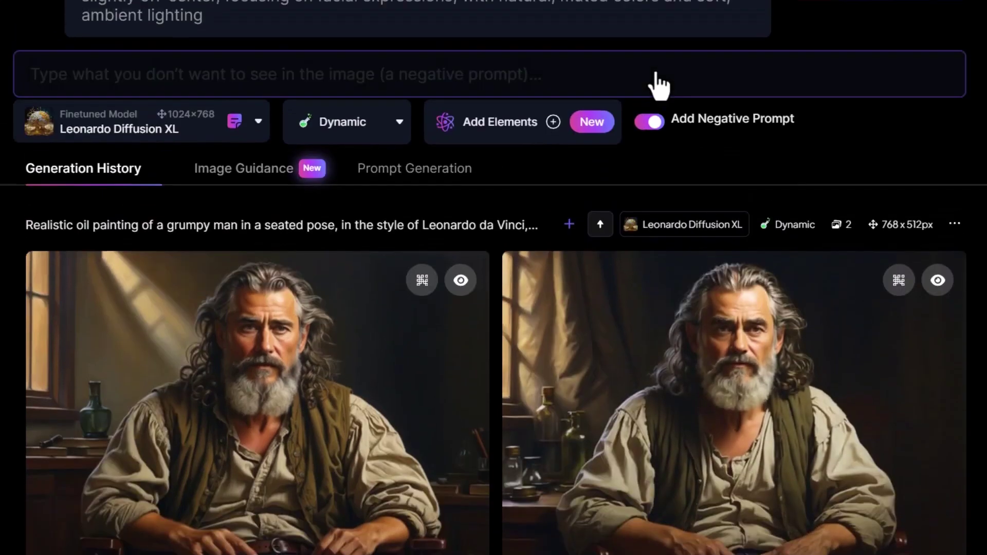
pyautogui.write('b')
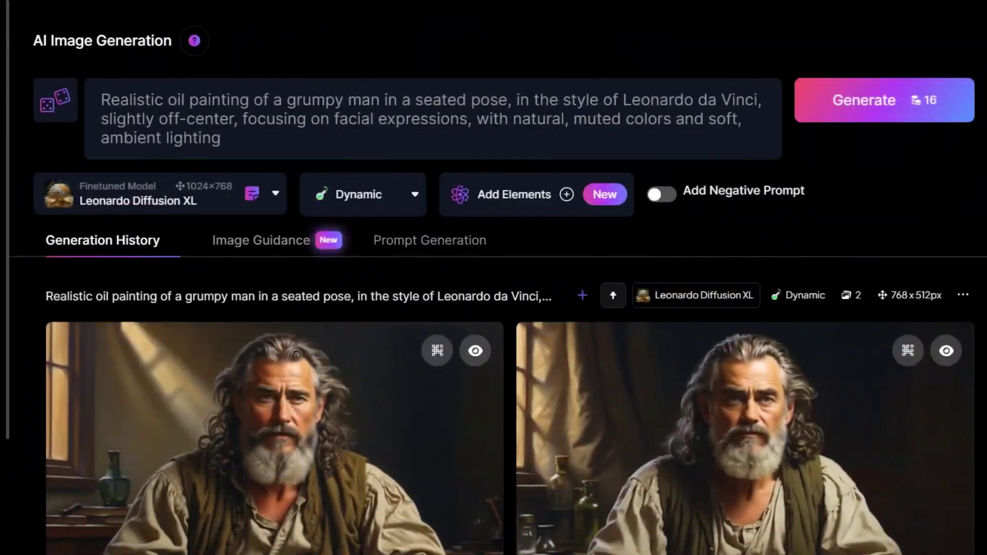
pyautogui.scroll(-3, 586, 45)
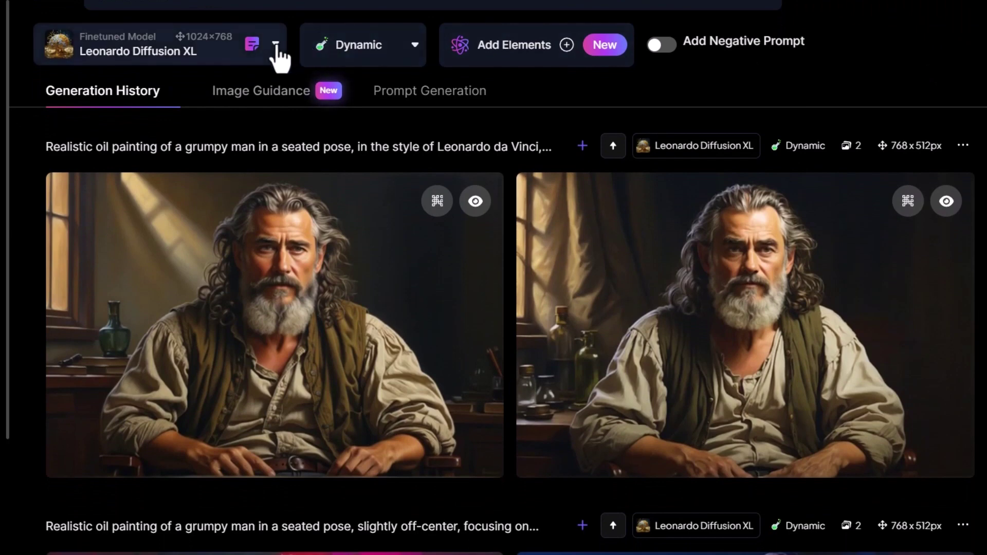
pyautogui.click(276, 46)
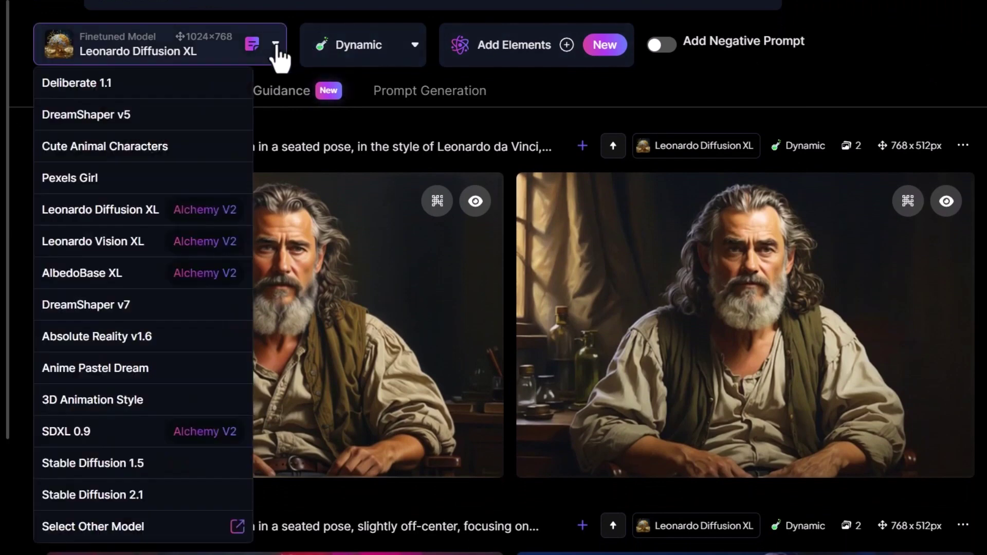
pyautogui.click(72, 529)
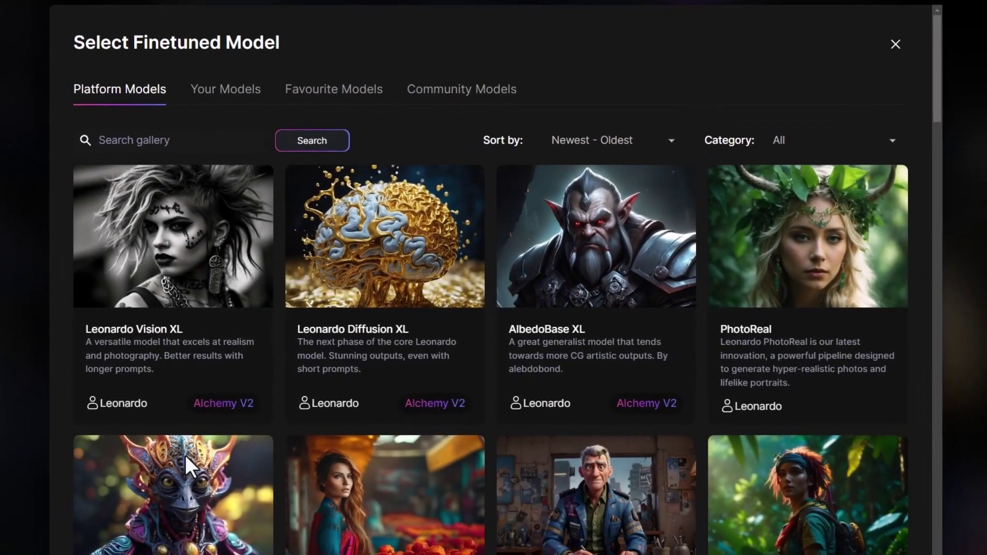
pyautogui.moveTo(933, 37); pyautogui.dragTo(926, 147)
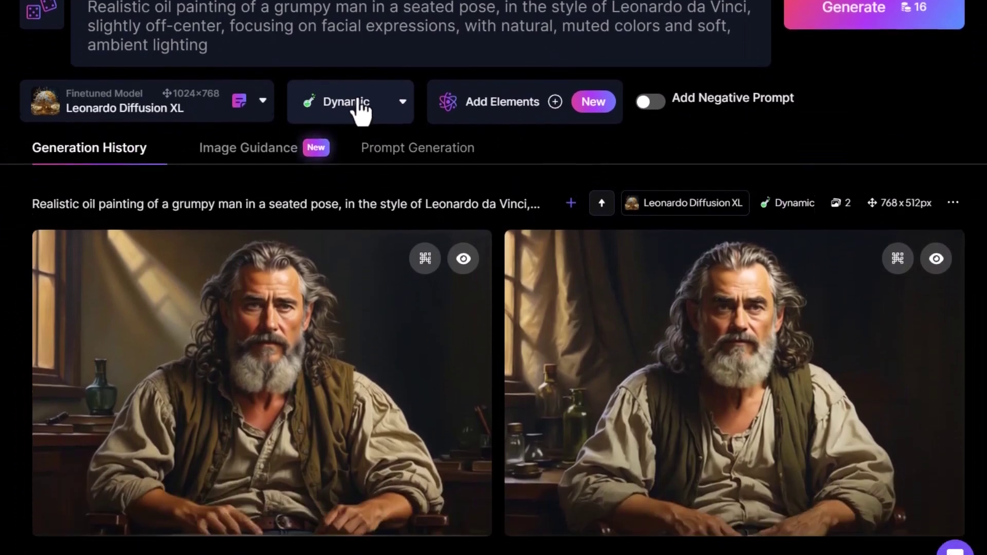
pyautogui.click(360, 103)
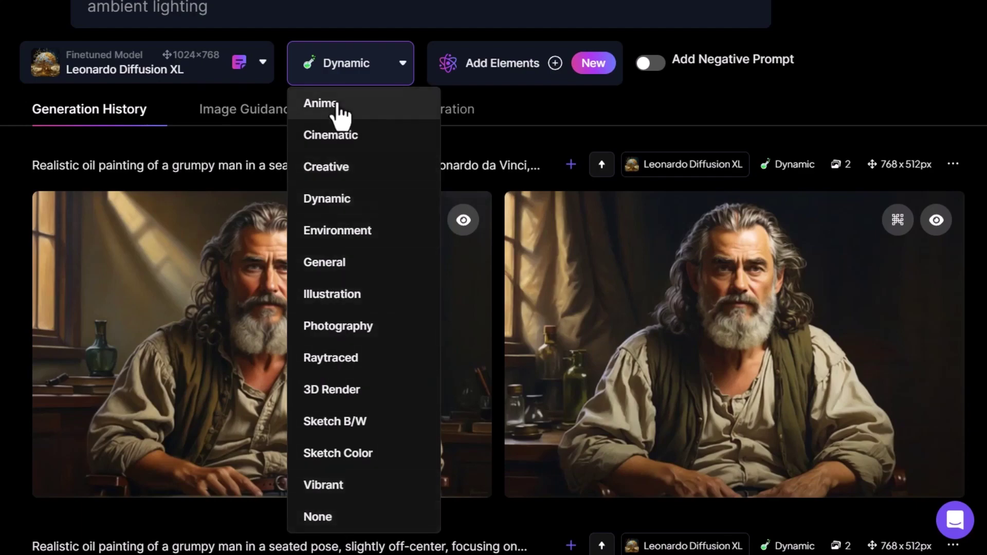
pyautogui.click(668, 111)
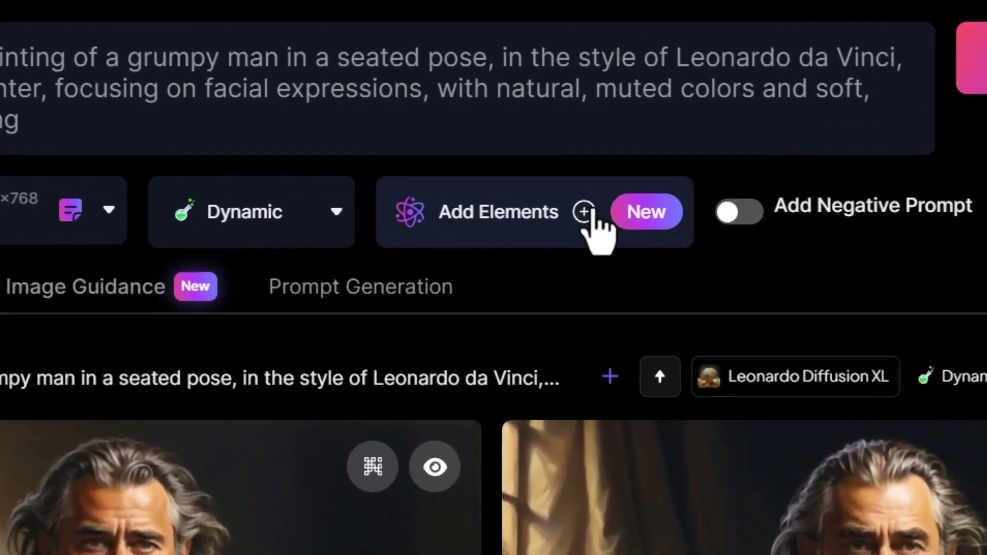
pyautogui.click(569, 202)
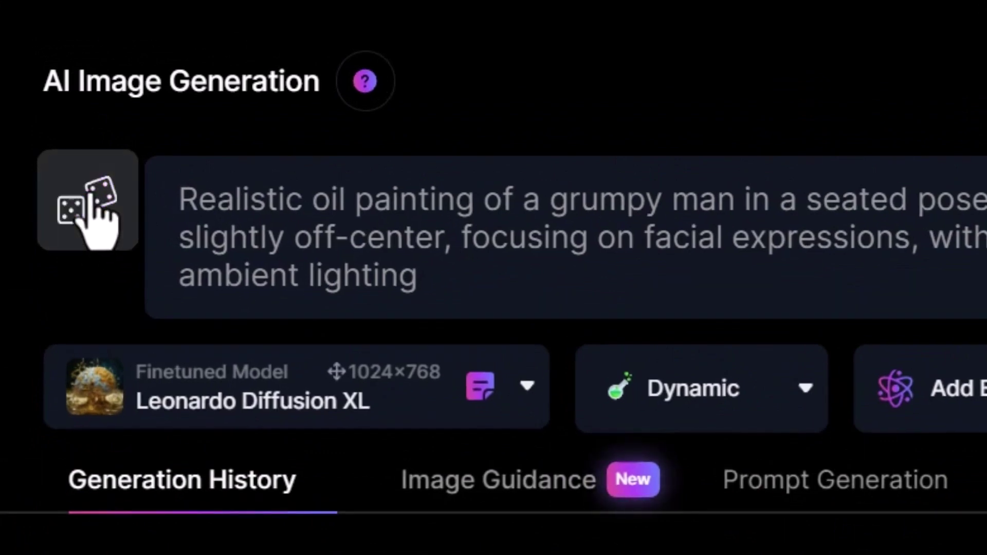
# Use Improve Prompt for a longer da Vinci-style description and generate two portraits.
pyautogui.click(94, 200)
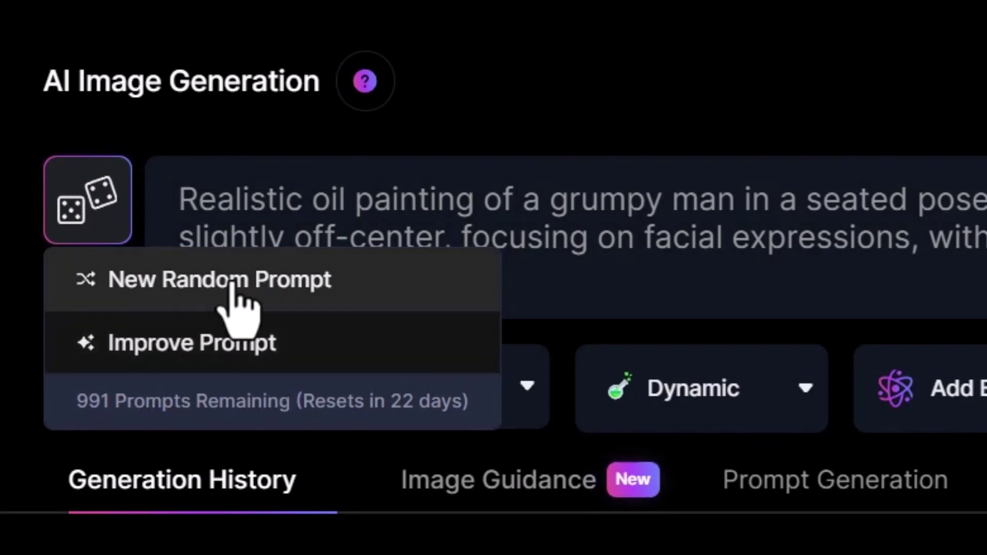
pyautogui.click(216, 343)
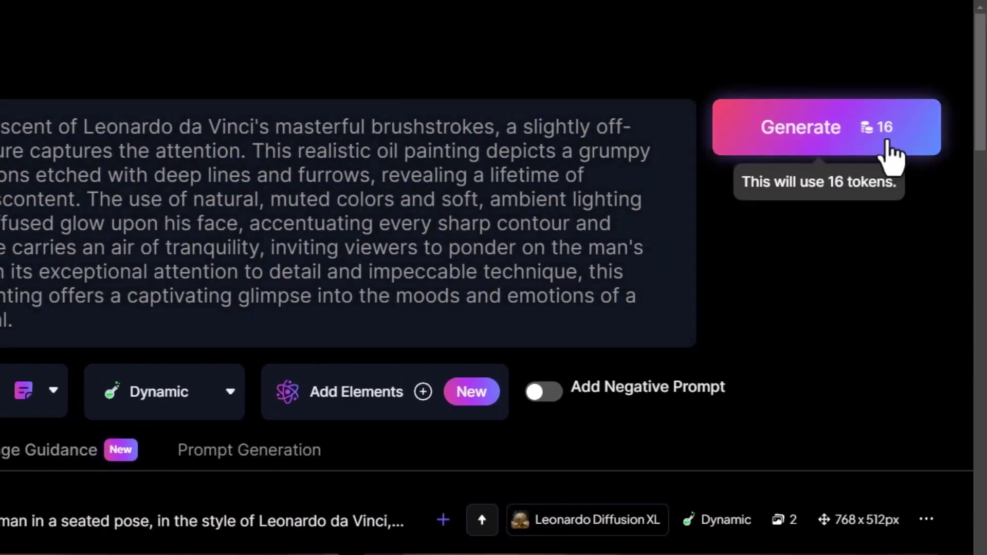
pyautogui.click(769, 126)
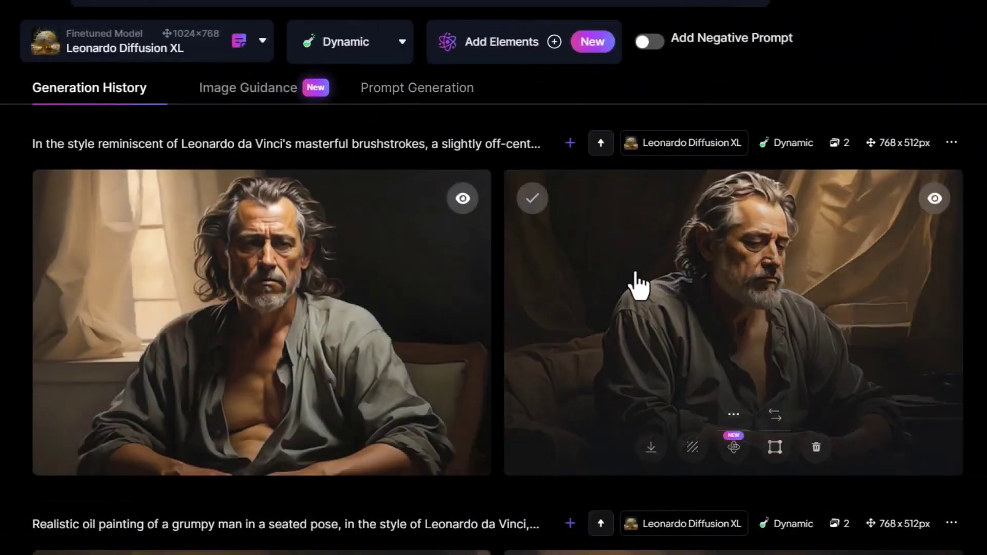
pyautogui.moveTo(255, 280)
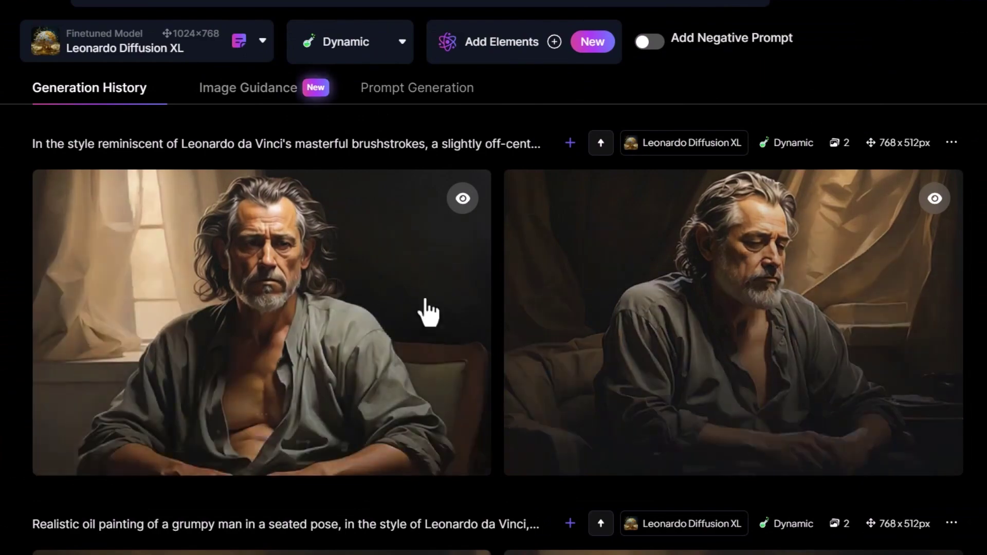
pyautogui.scroll(5, 322, 320)
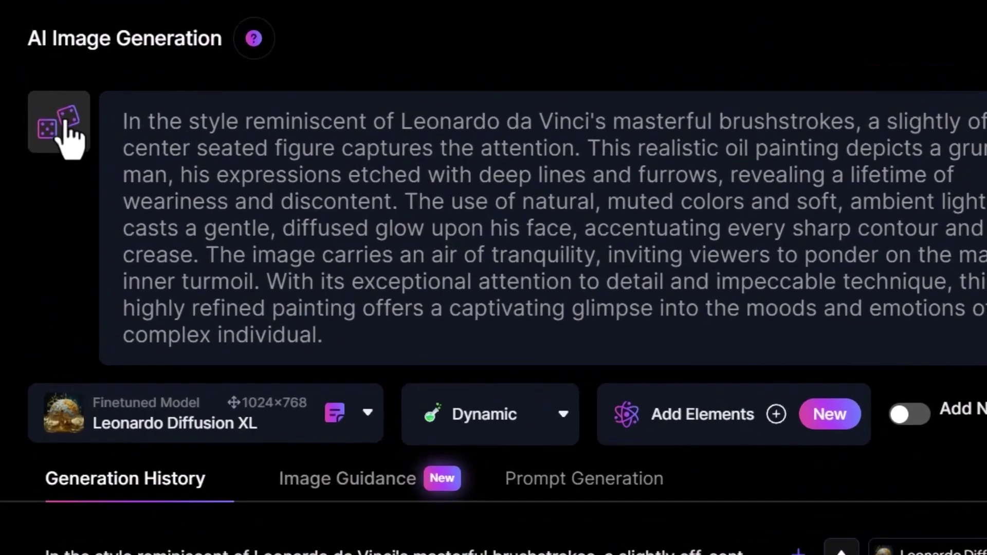
# Replace the prompt with a random post-apocalyptic prompt and generate from it.
pyautogui.click(50, 95)
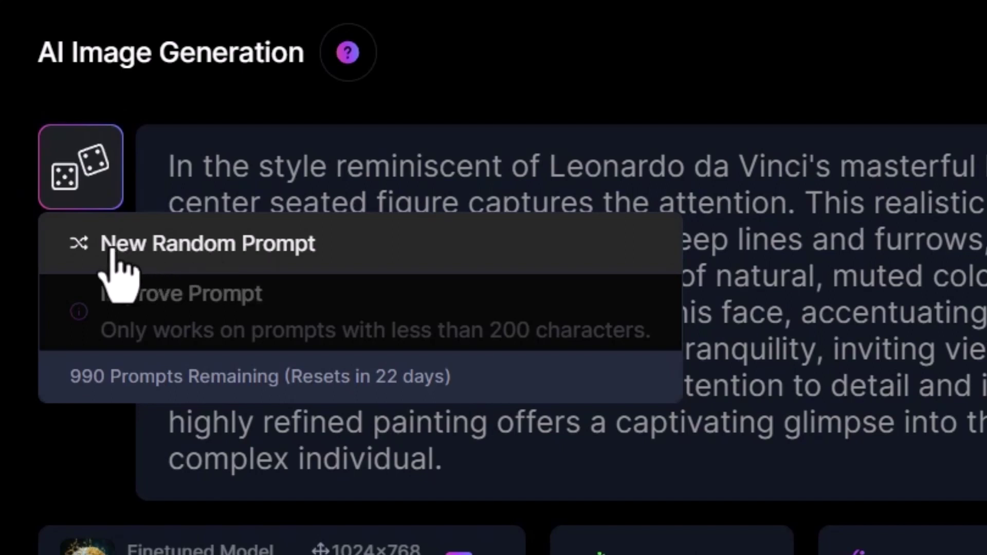
pyautogui.click(303, 257)
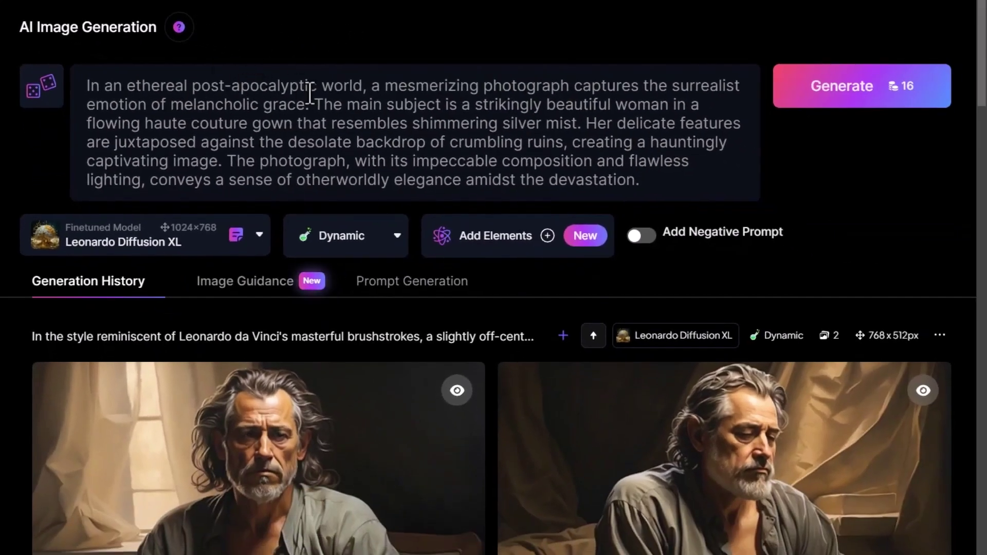
pyautogui.click(853, 90)
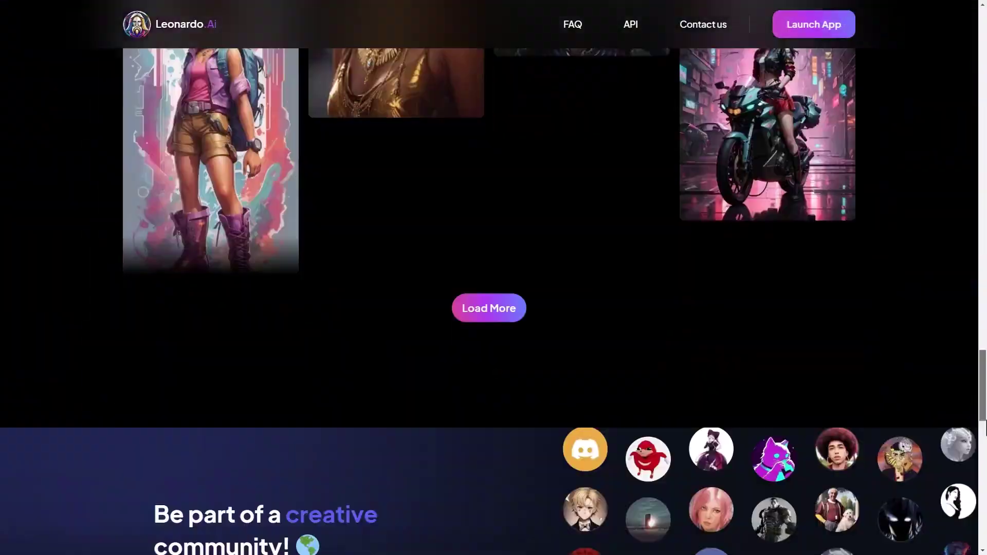
# Open the Leonardo.Ai Discord and read the PhotoReal post in #announcements.
pyautogui.click(486, 320)
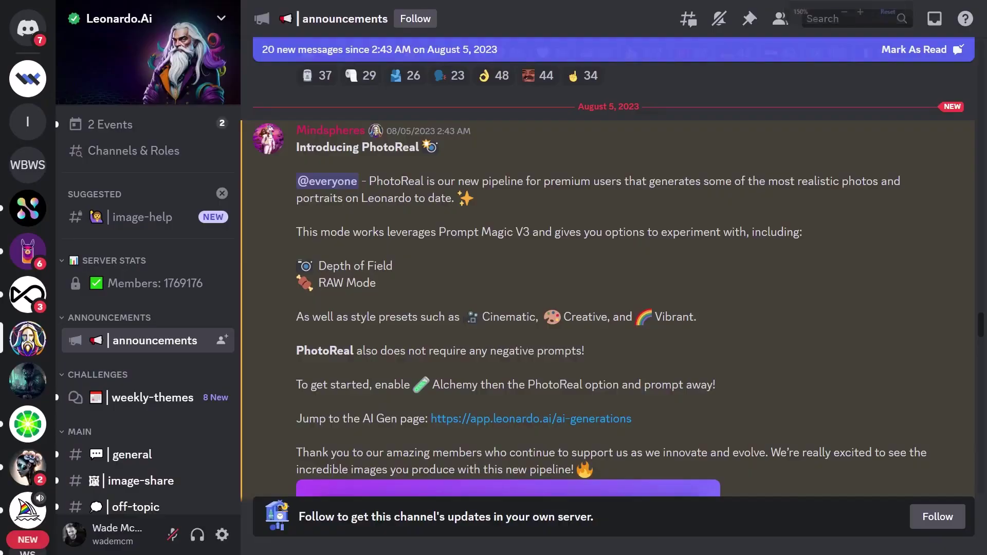
pyautogui.scroll(-5, 178, 269)
pyautogui.scroll(-4, 549, 339)
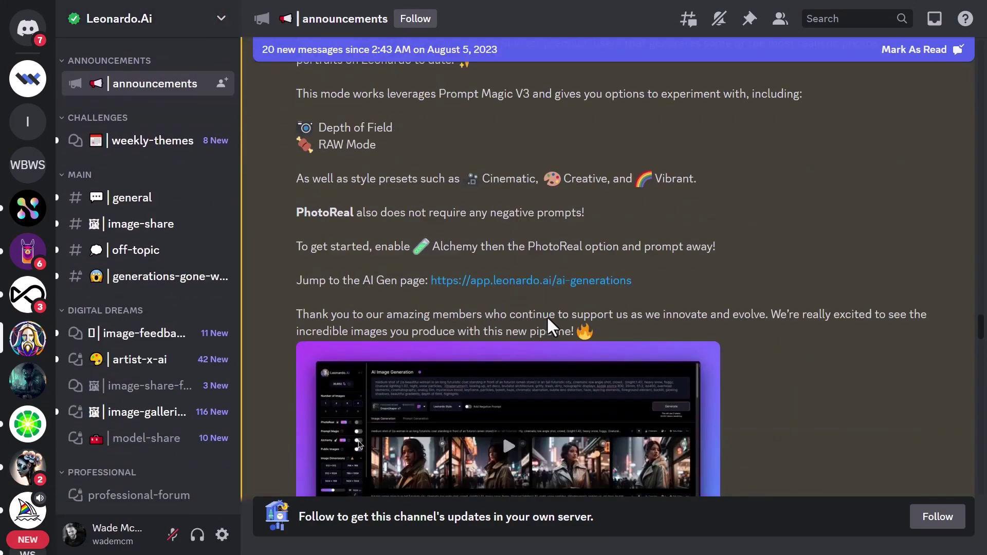
pyautogui.scroll(-5, 548, 324)
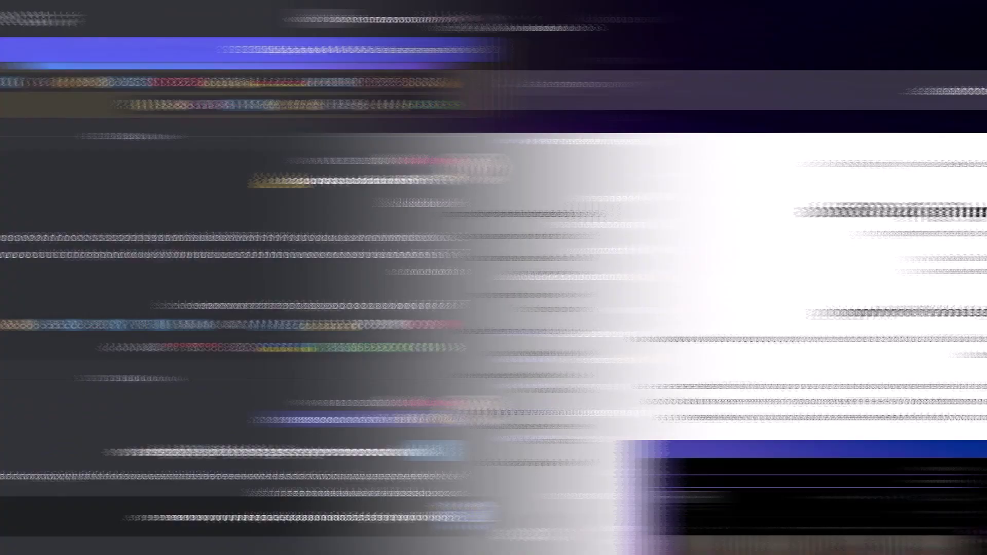